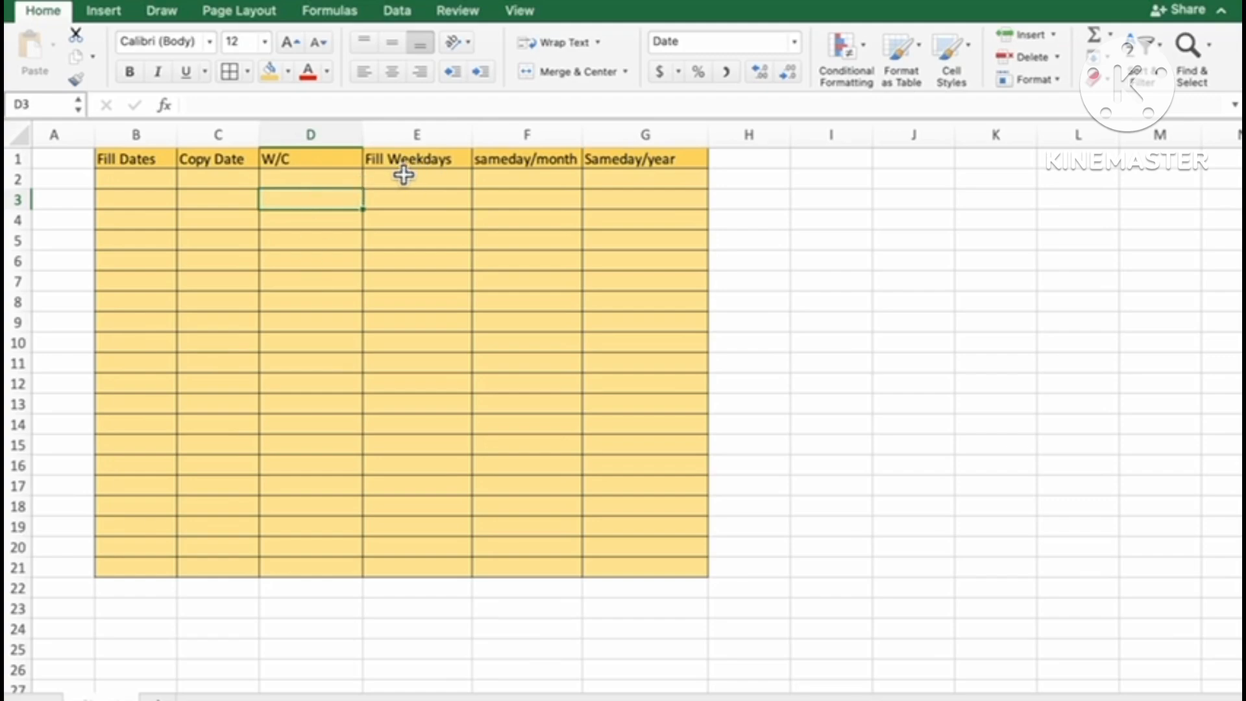
click(462, 166)
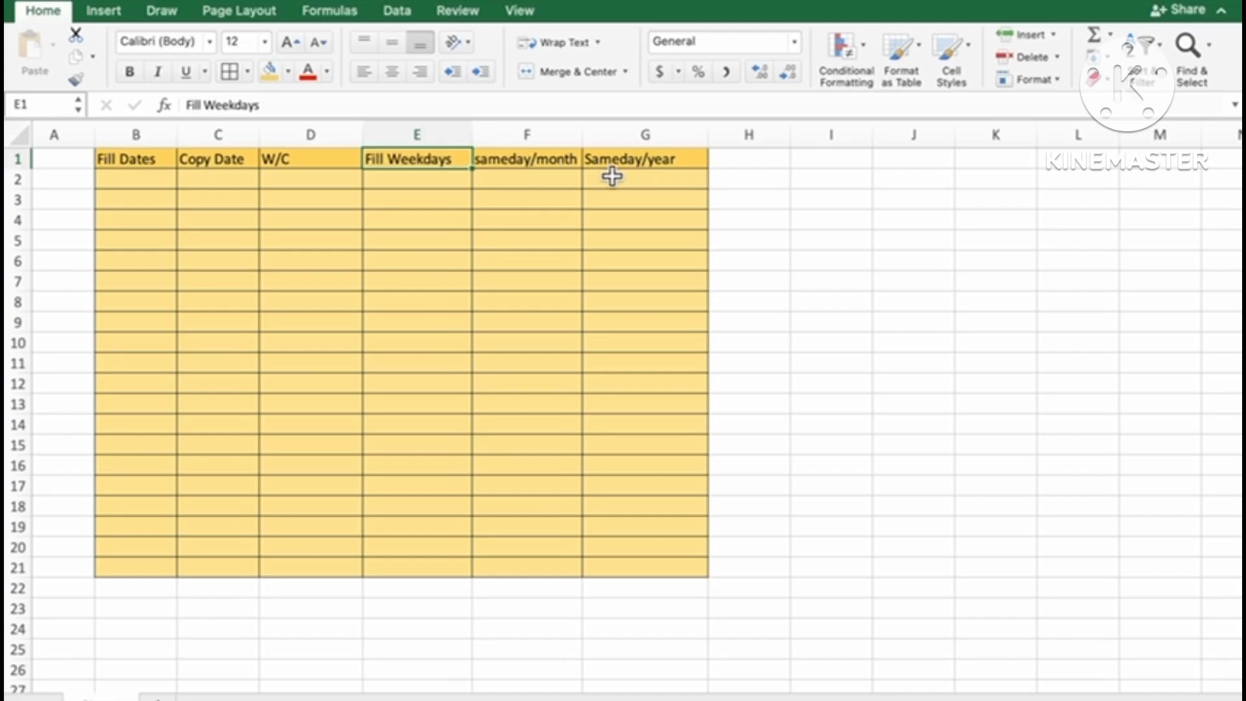
click(643, 174)
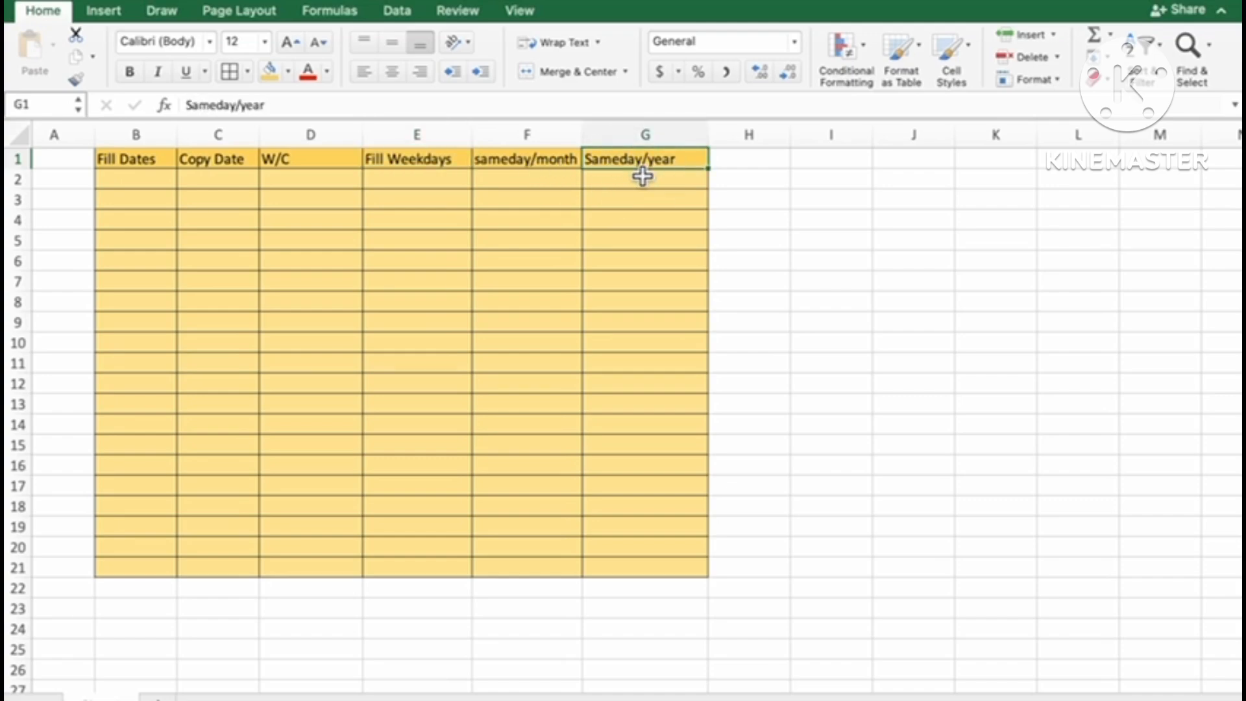
Enter the current date, 4/10/2025, in the first Fill Dates cell (B2) and fill consecutive days down to B21.
click(157, 183)
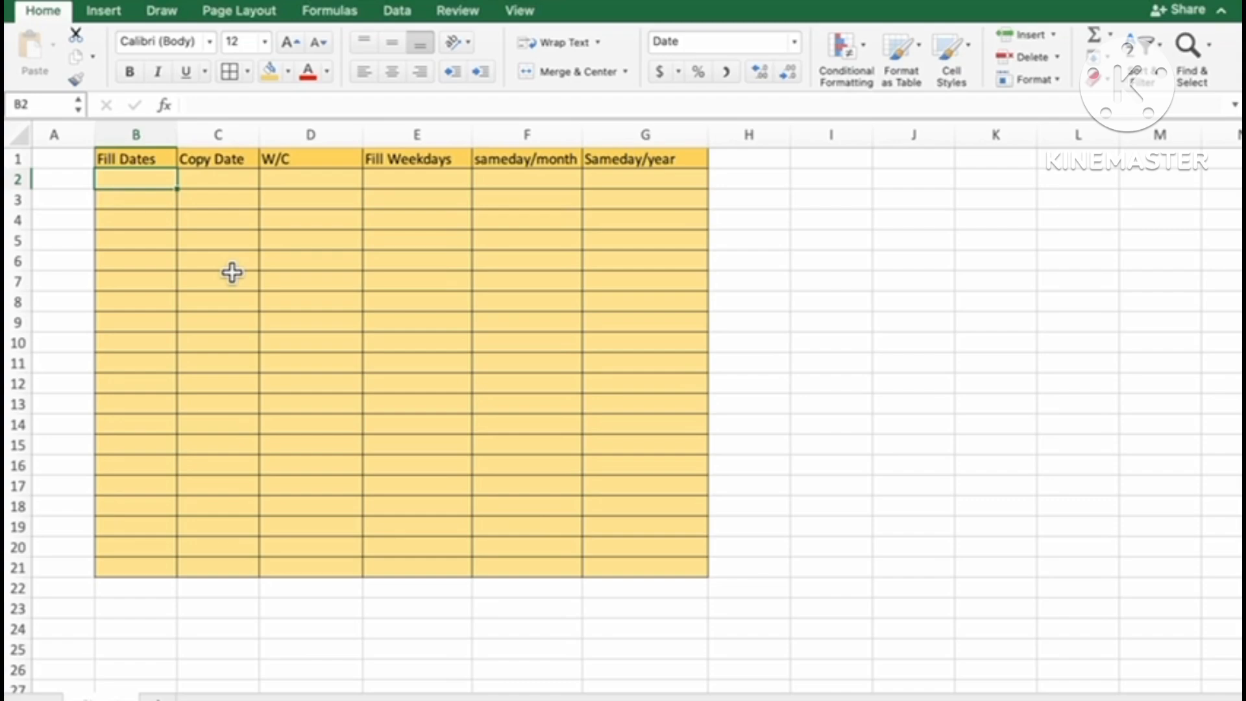
key(ctrl+semicolon)
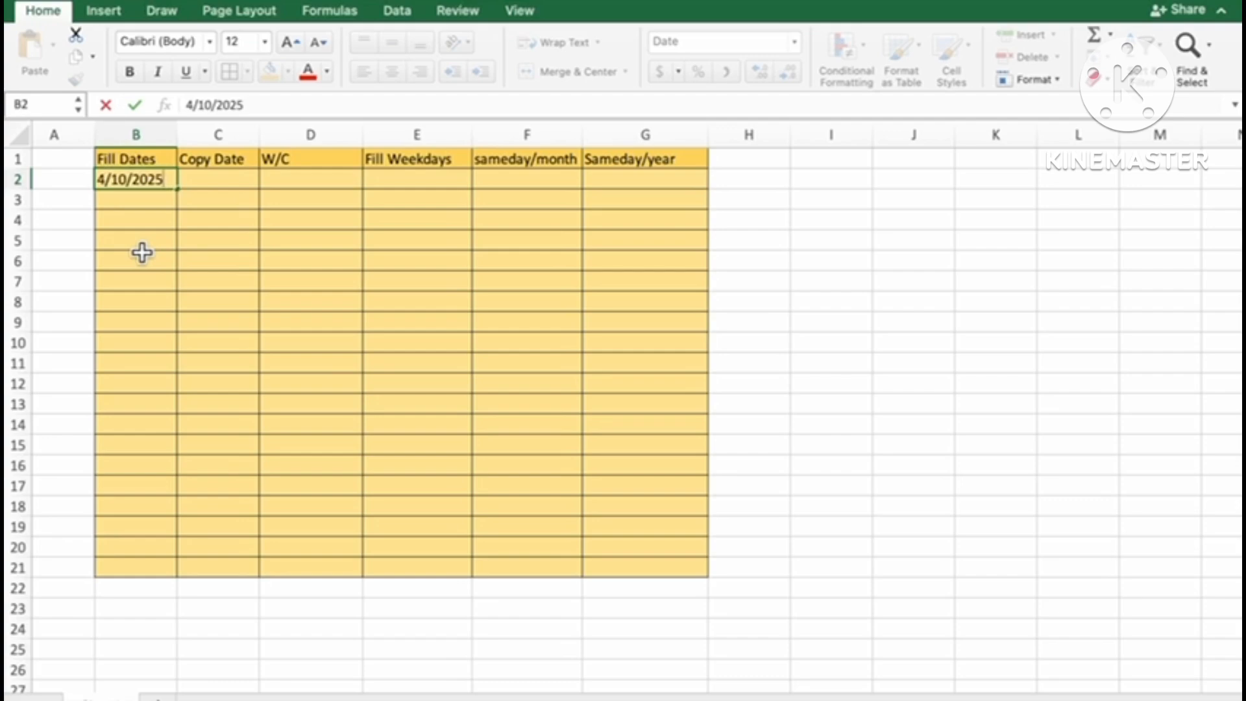
click(186, 198)
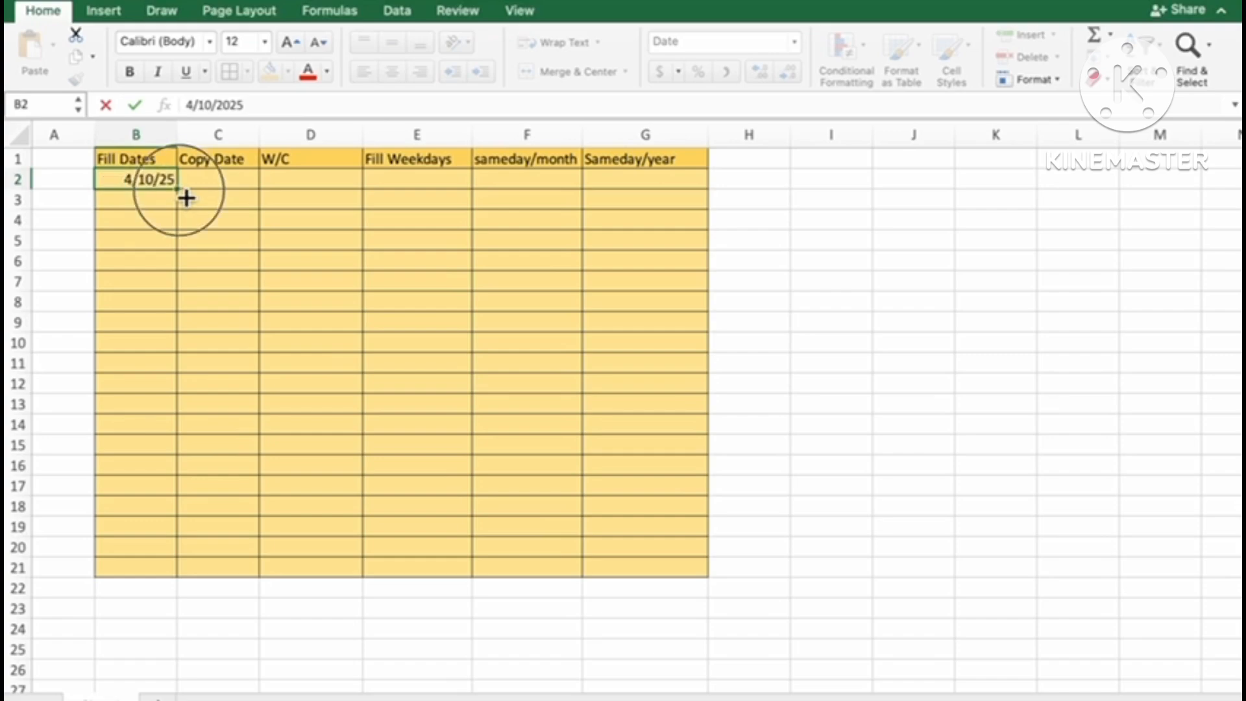
drag(186, 198, 172, 570)
click(117, 244)
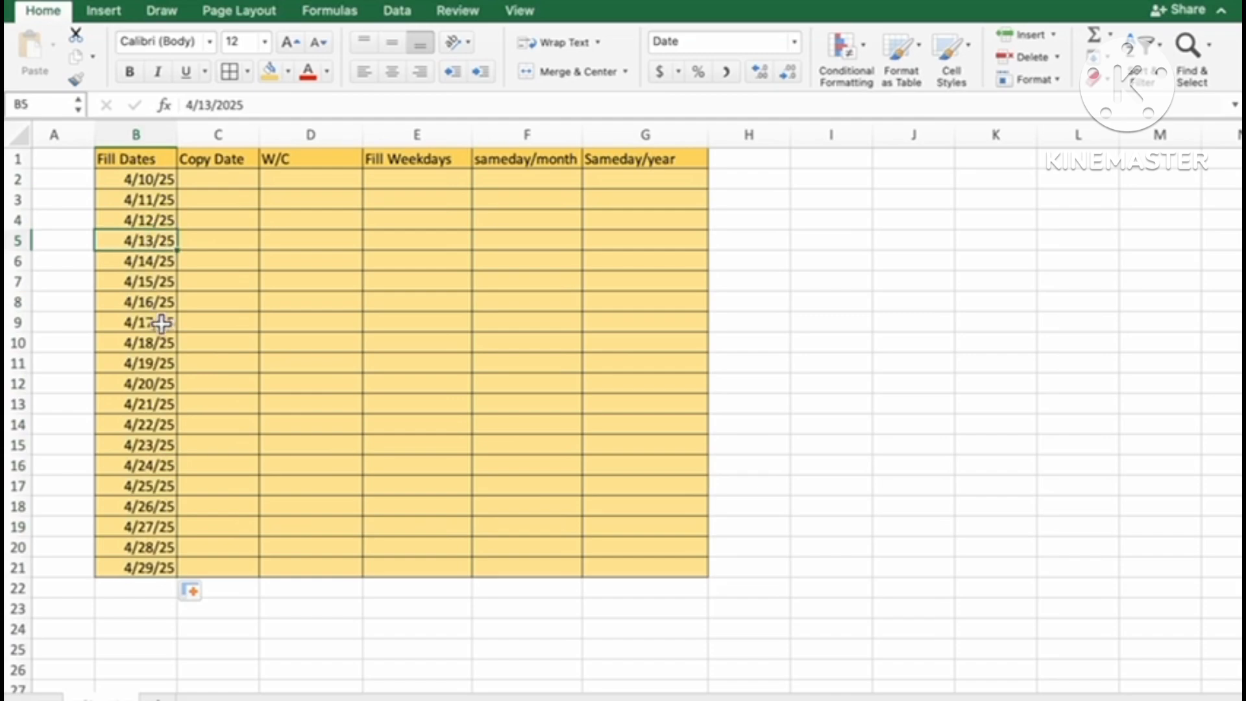
Enter the current date, 4/10/2025, in the first Copy Date cell (C2) and copy that same date down to C21.
click(219, 183)
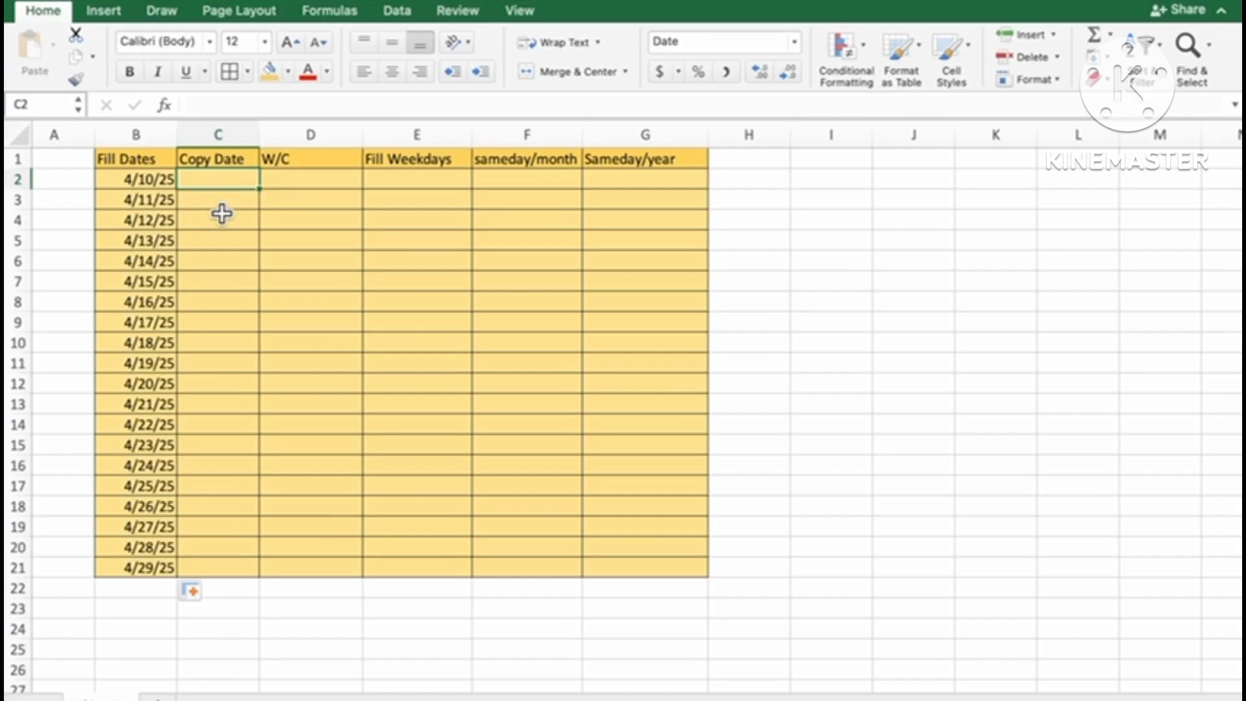
key(ctrl+semicolon)
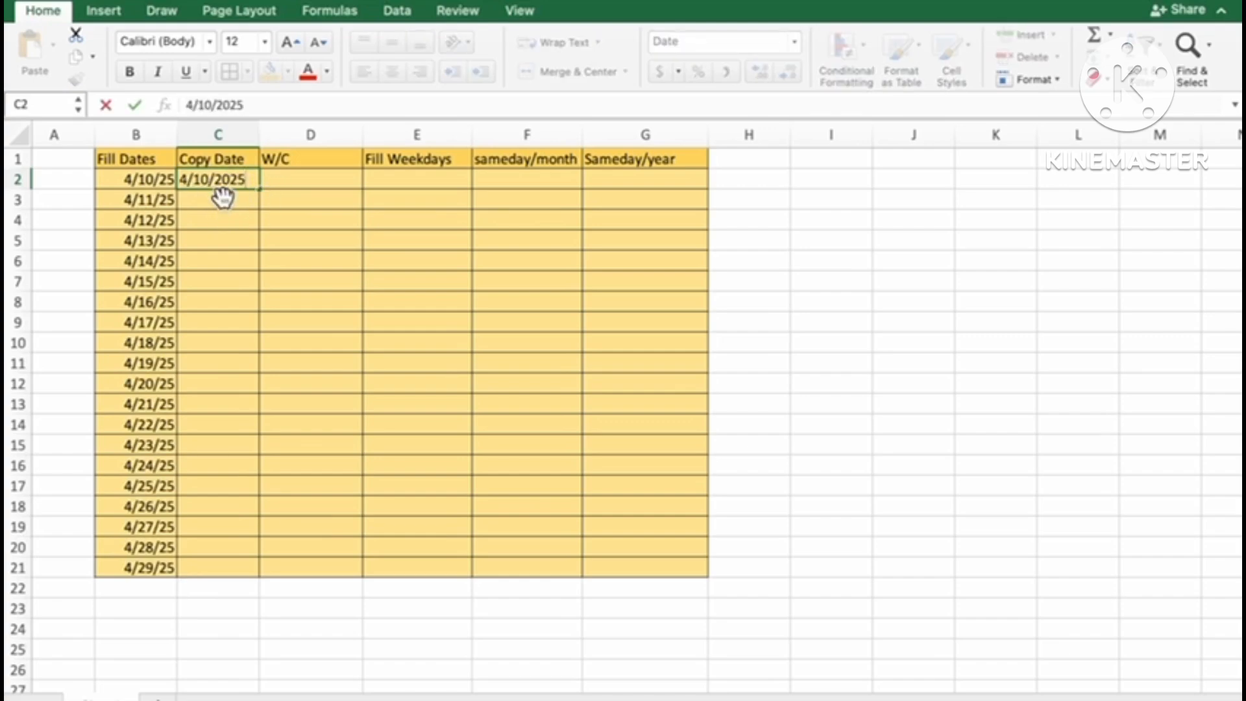
click(221, 223)
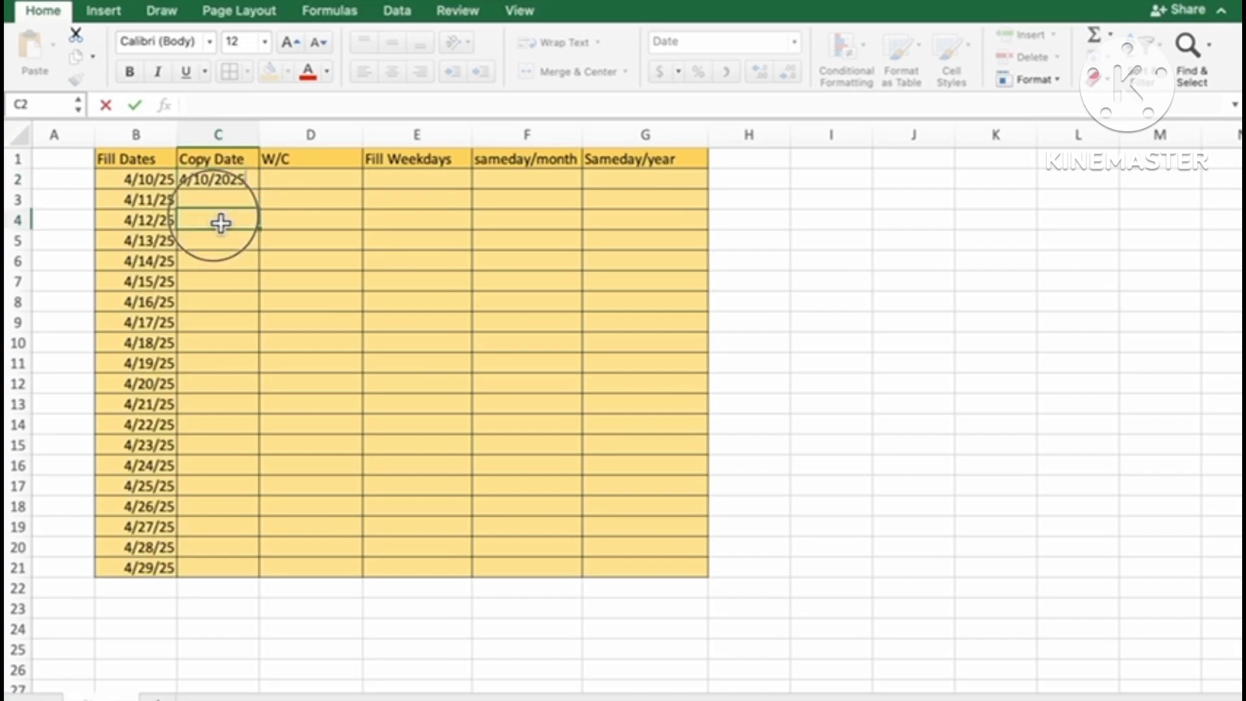
click(241, 185)
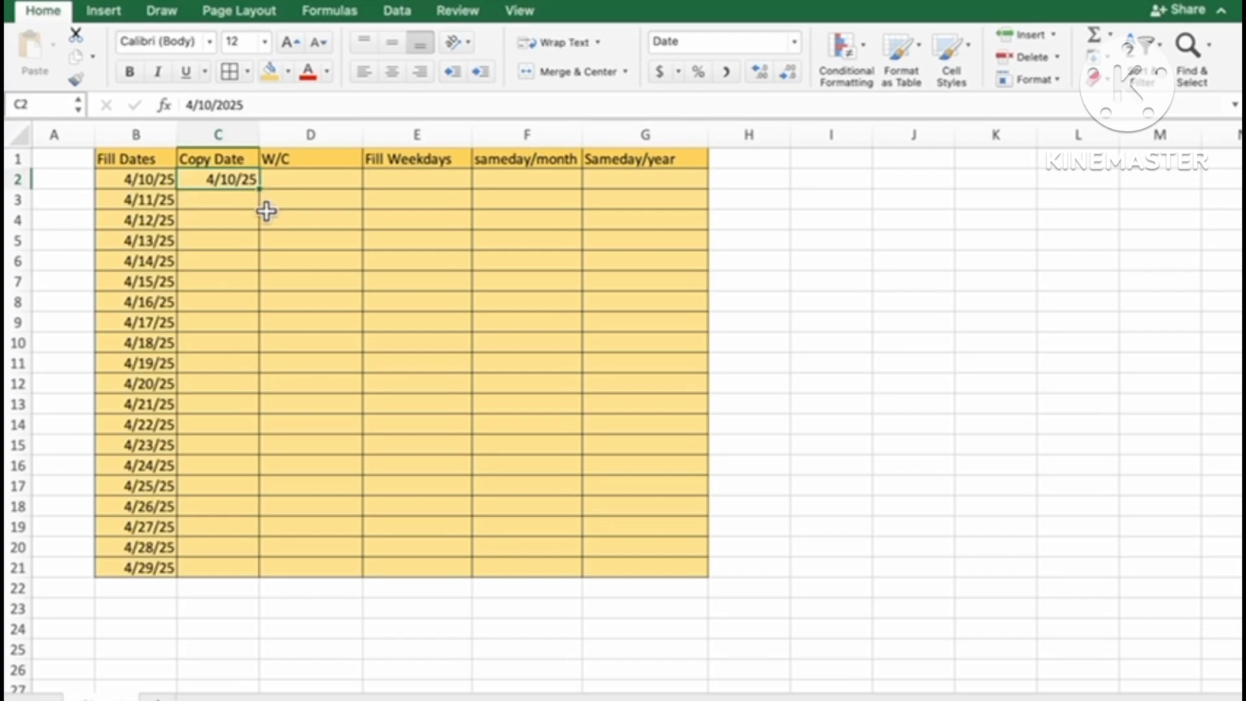
drag(268, 196, 255, 571)
click(243, 311)
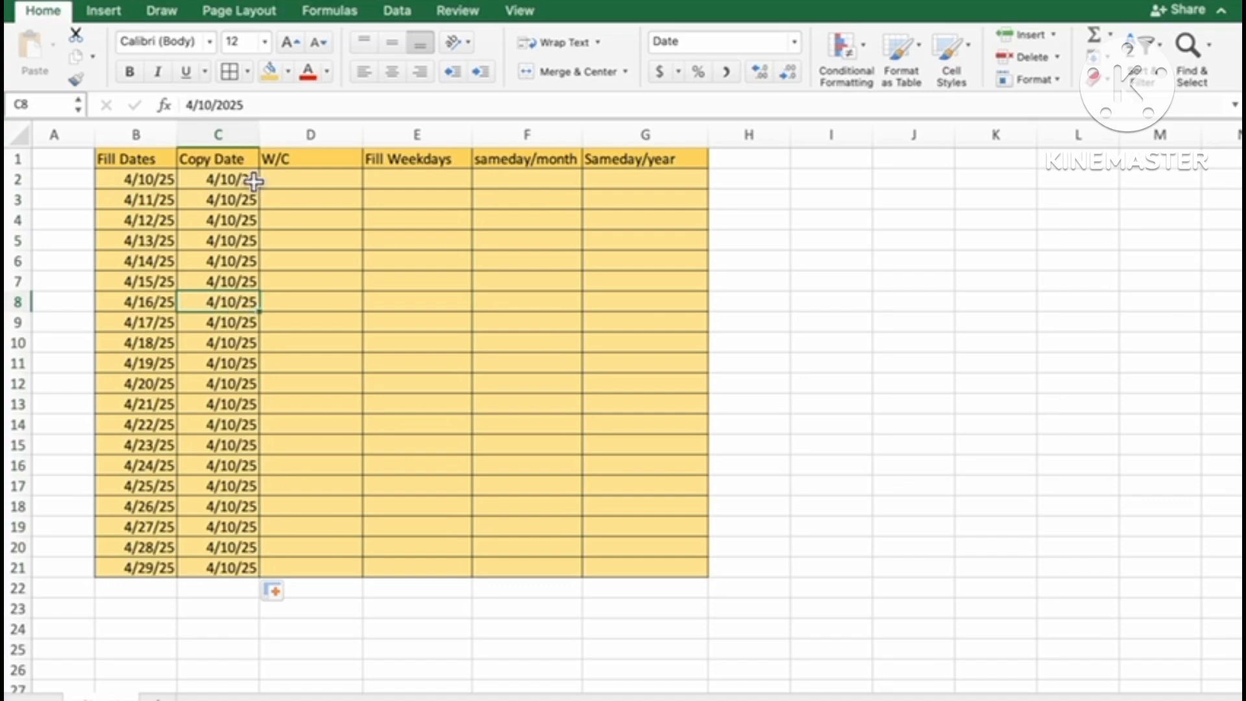
Enter the first two W/C dates, 04/14/2025 in D2 and 04/21/2025 in D3.
click(318, 193)
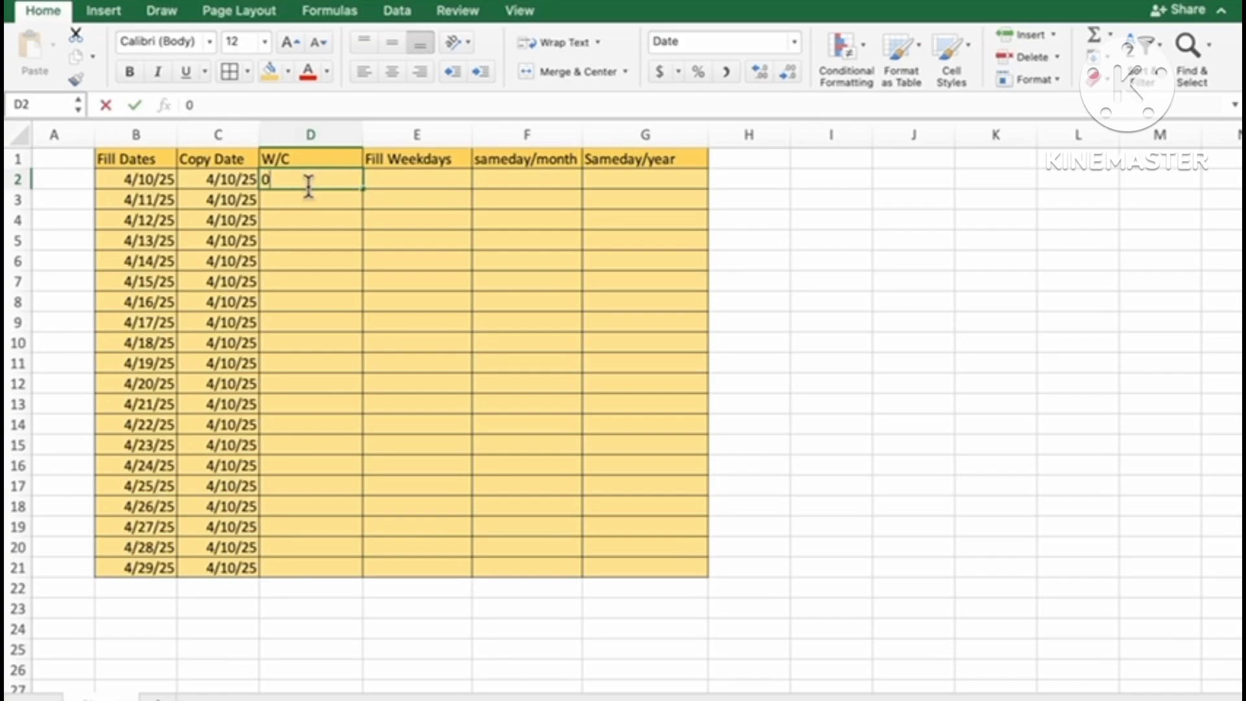
text(04/14)
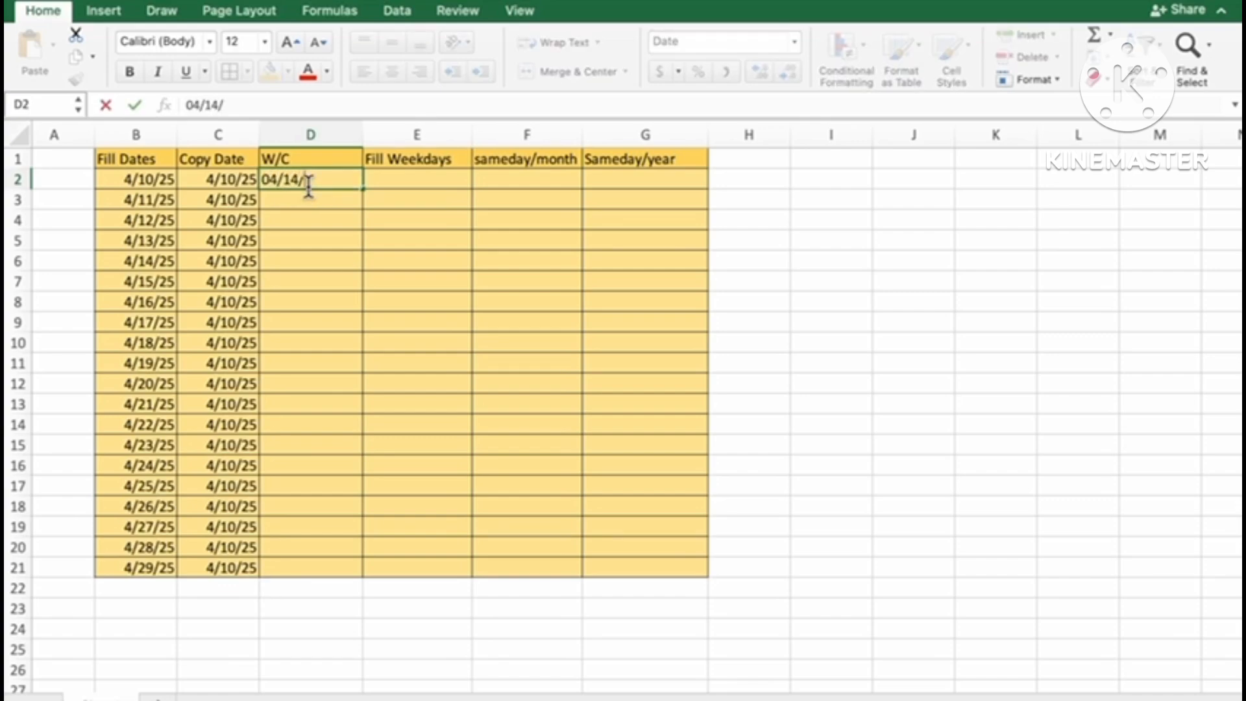
text(/2025)
key(Return)
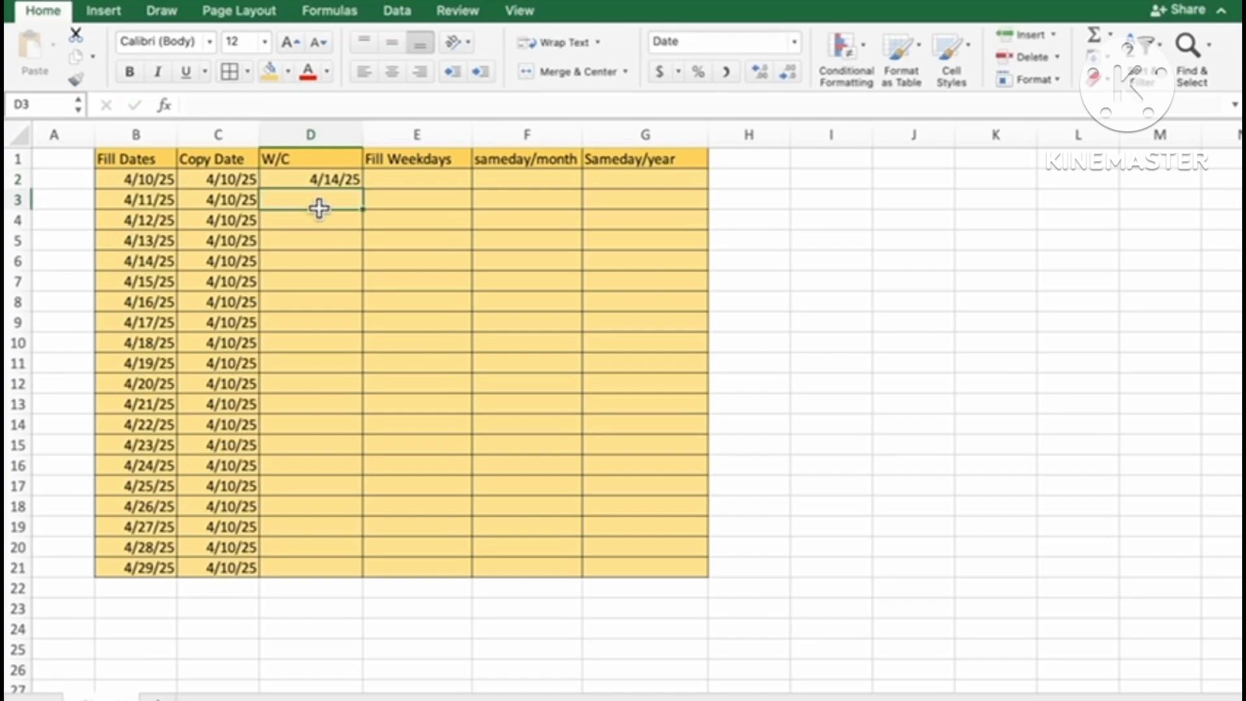
text(04/)
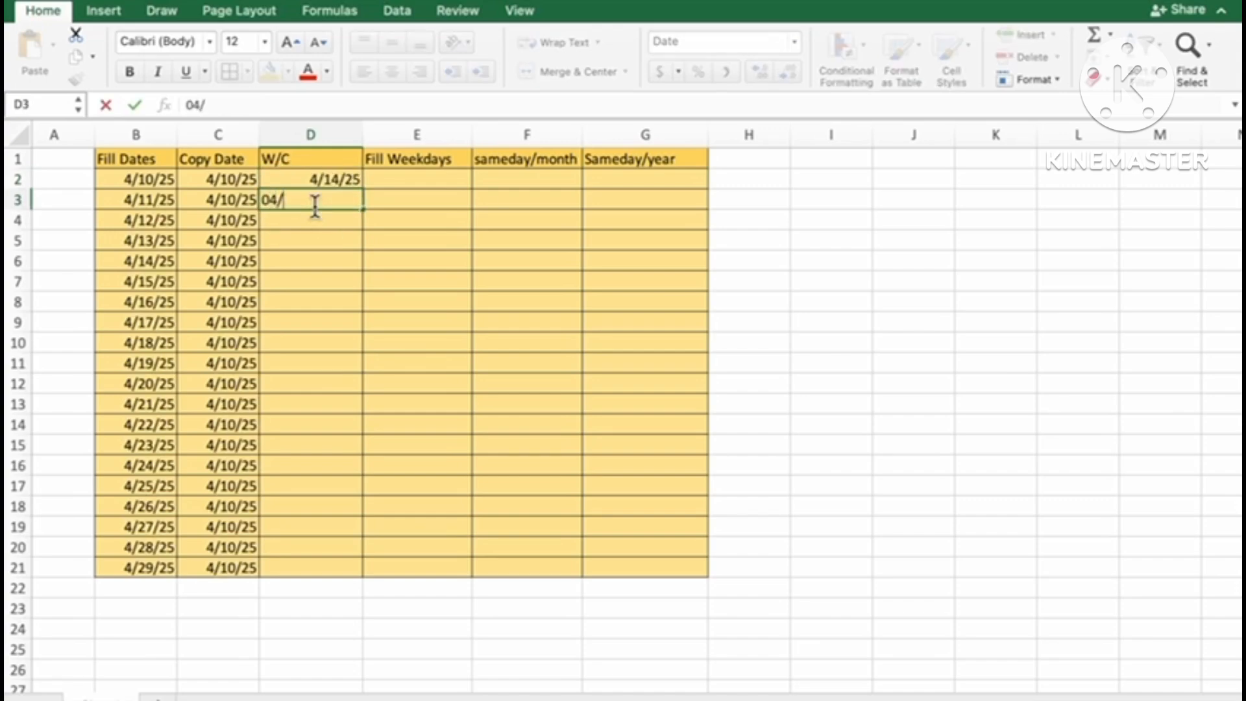
text(21/2025)
click(328, 224)
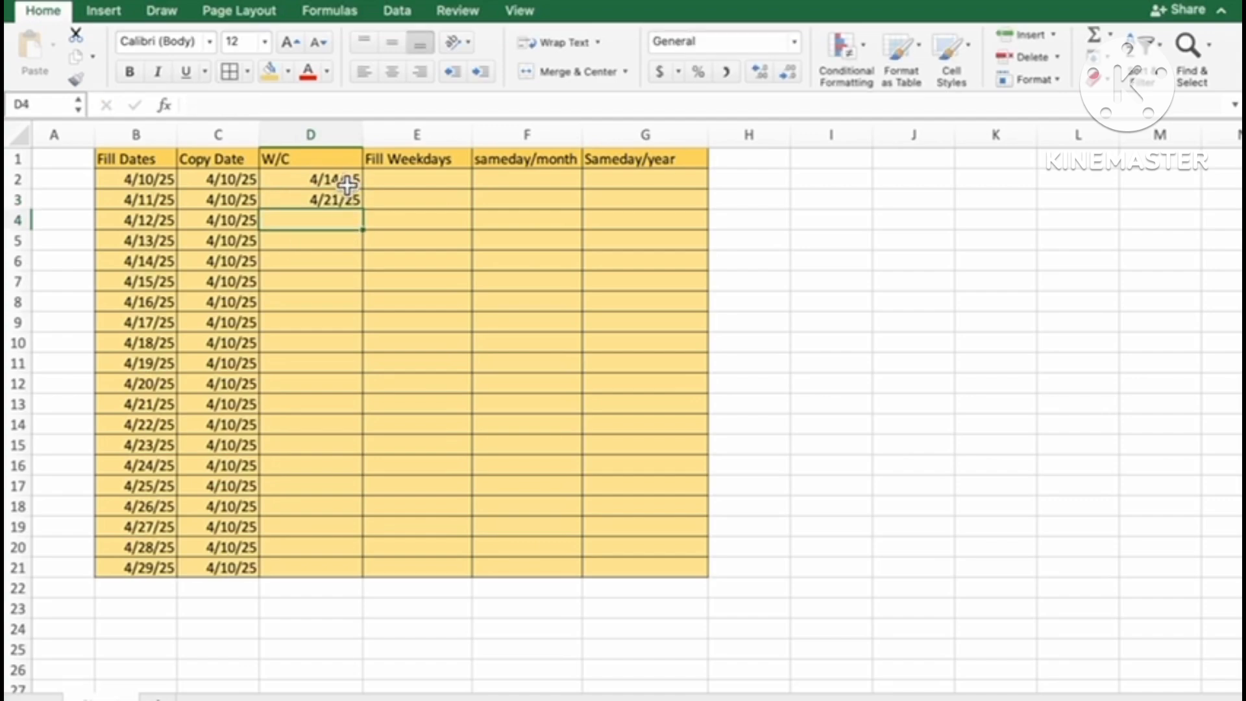
Extend the weekly pattern of D2:D3 down the W/C column to D21.
drag(347, 183, 364, 211)
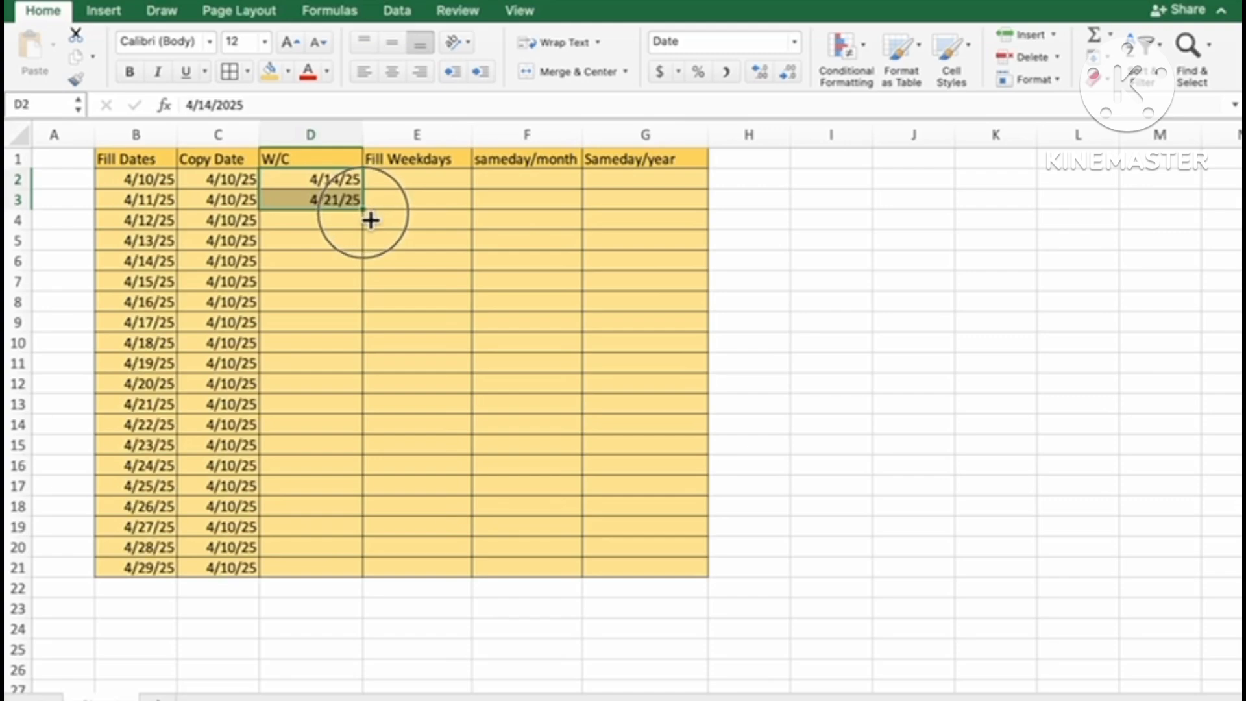
drag(371, 220, 334, 574)
click(338, 259)
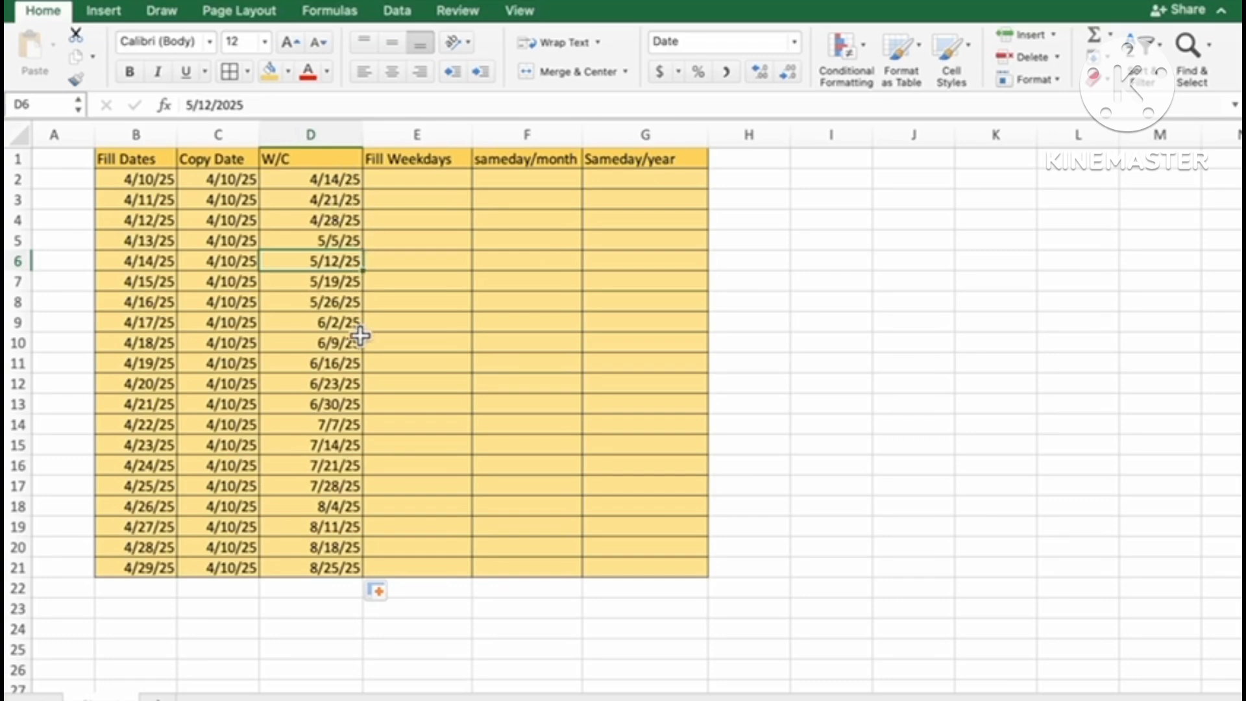
Enter 4/10/2025 in the first Fill Weekdays cell (E2) and fill down to E21 with the Fill Weekdays option.
click(445, 198)
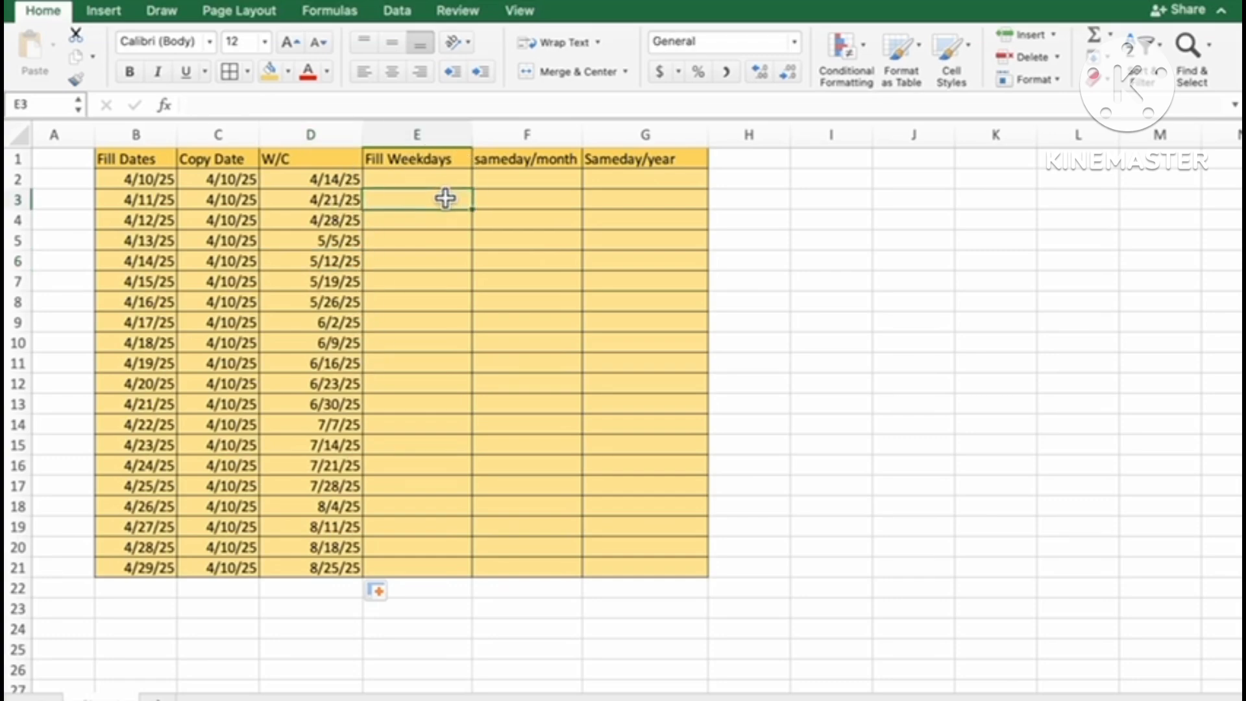
click(445, 189)
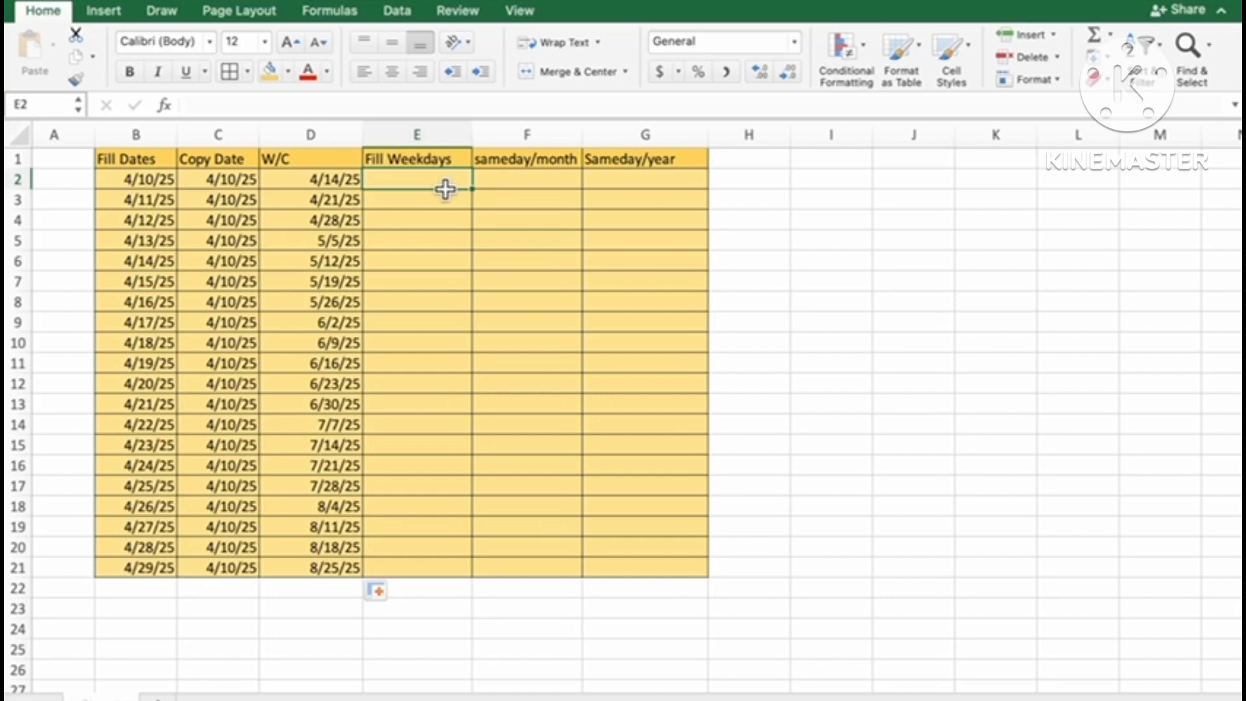
text(4/10/2025)
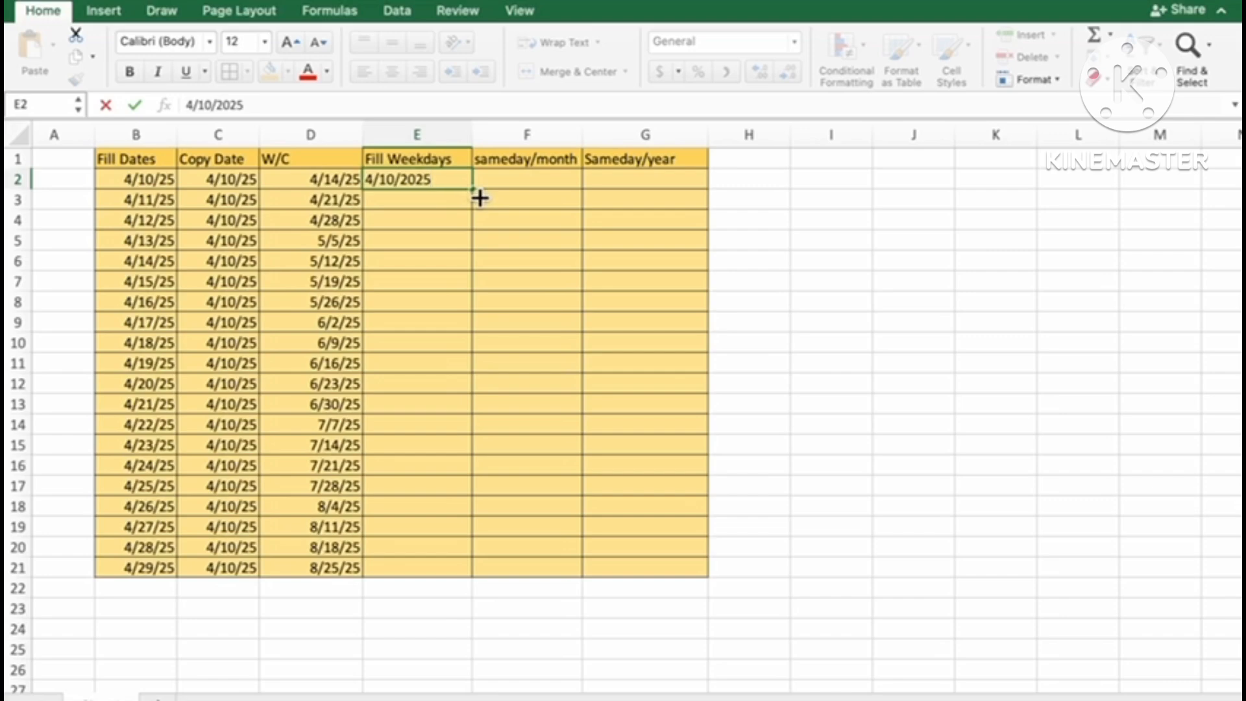
drag(478, 197, 465, 575)
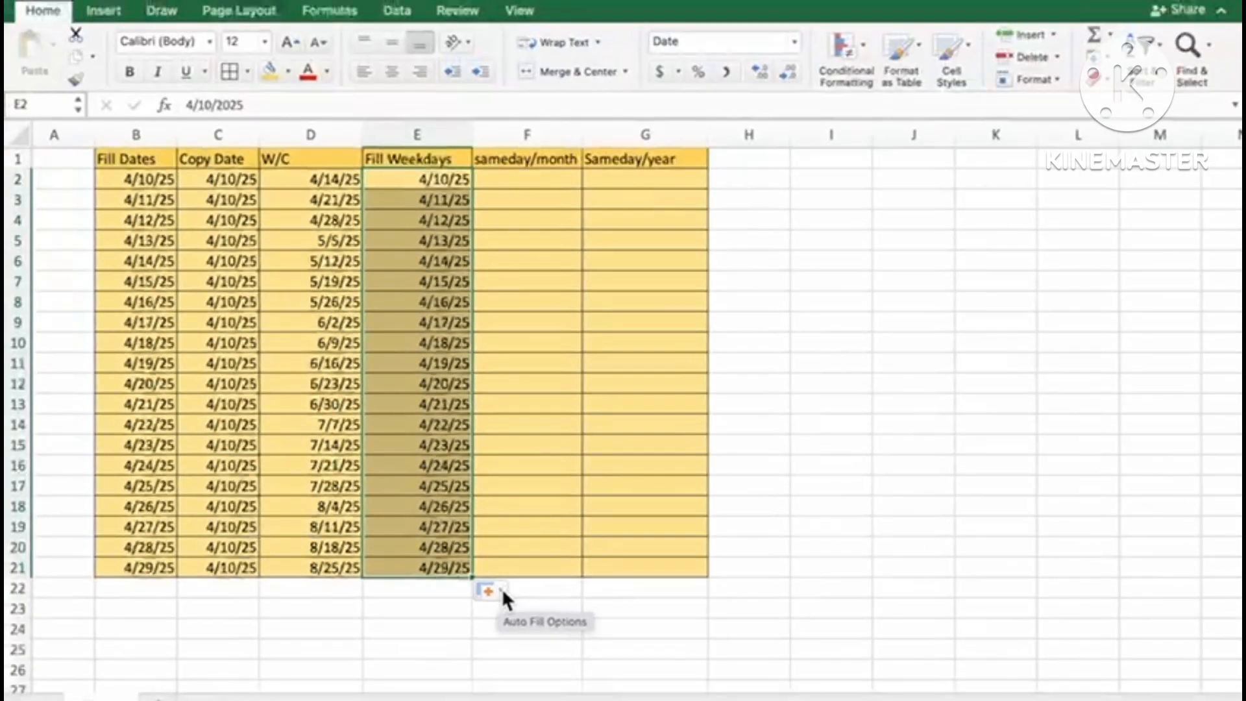
click(503, 594)
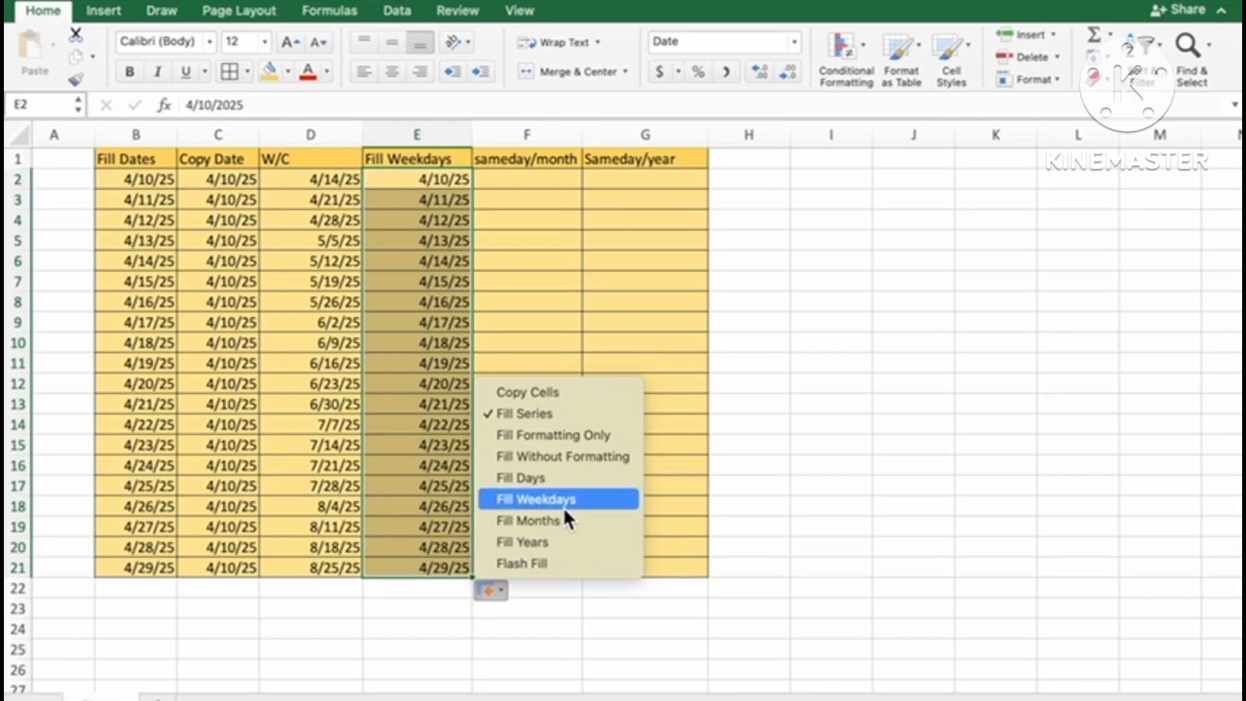
click(493, 499)
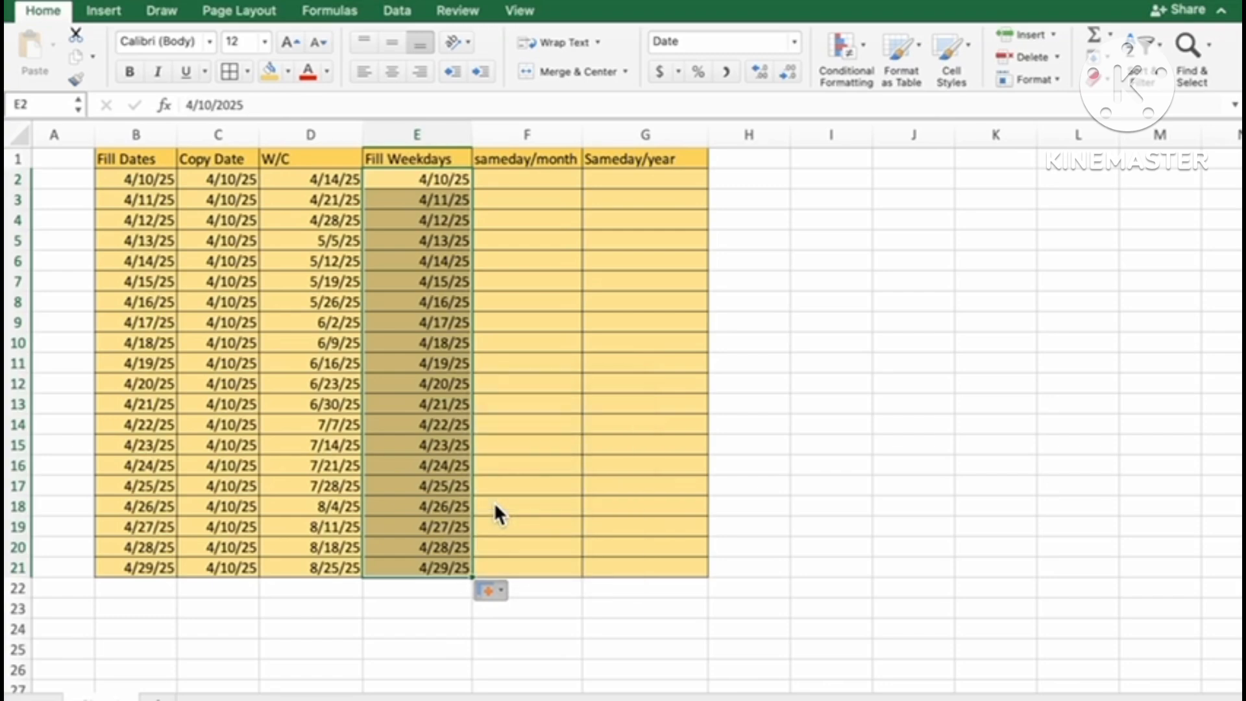
click(426, 367)
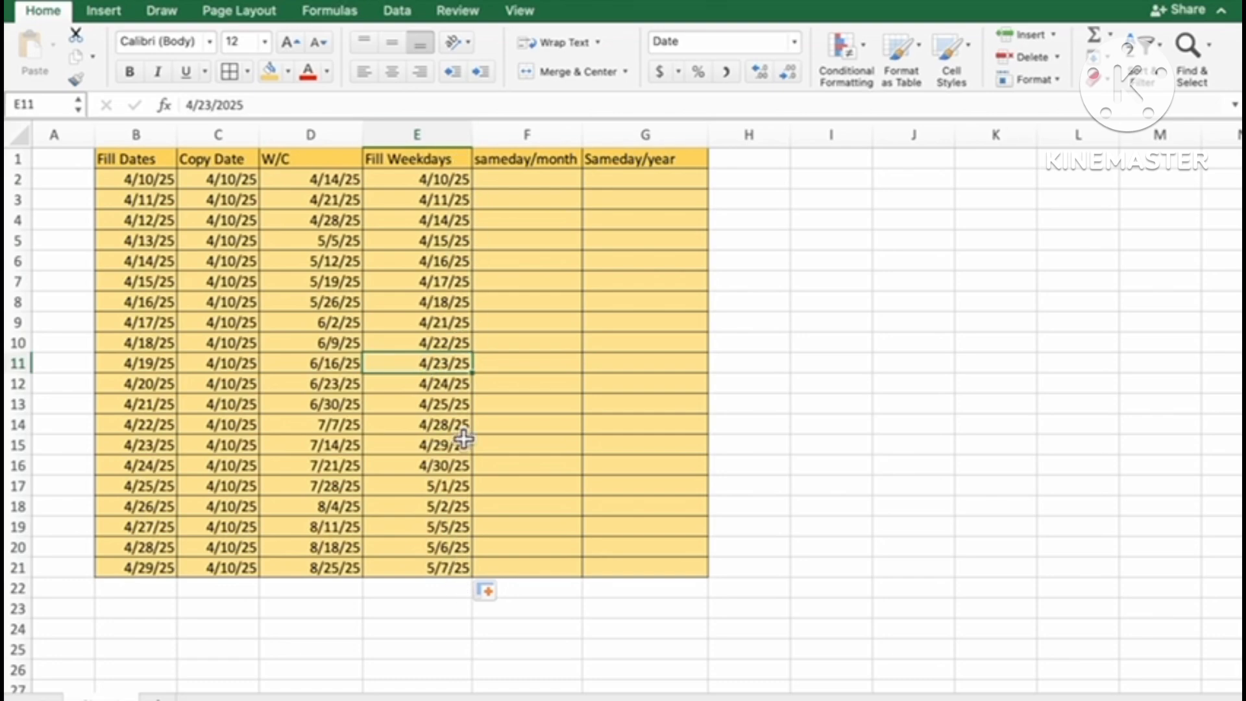
Enter 4/10/2025 in the first sameday/month cell (F2) and fill down to F21 with the Fill Months option.
click(559, 192)
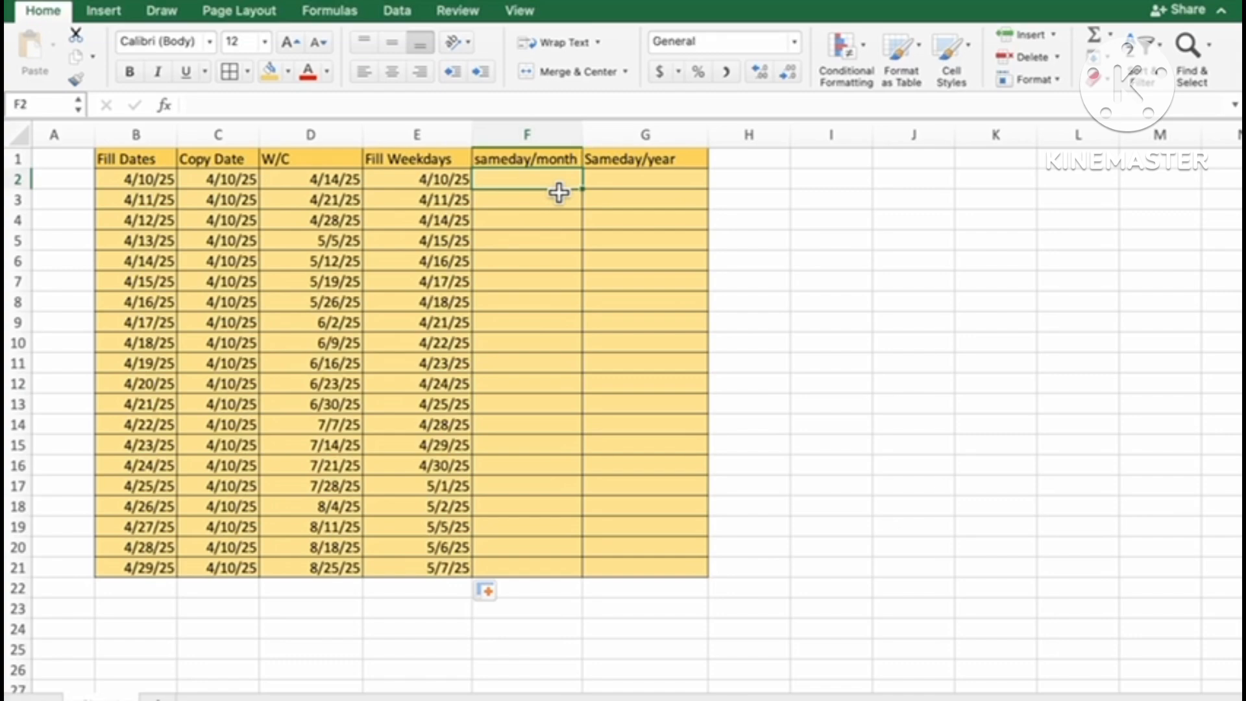
key(ctrl+semicolon)
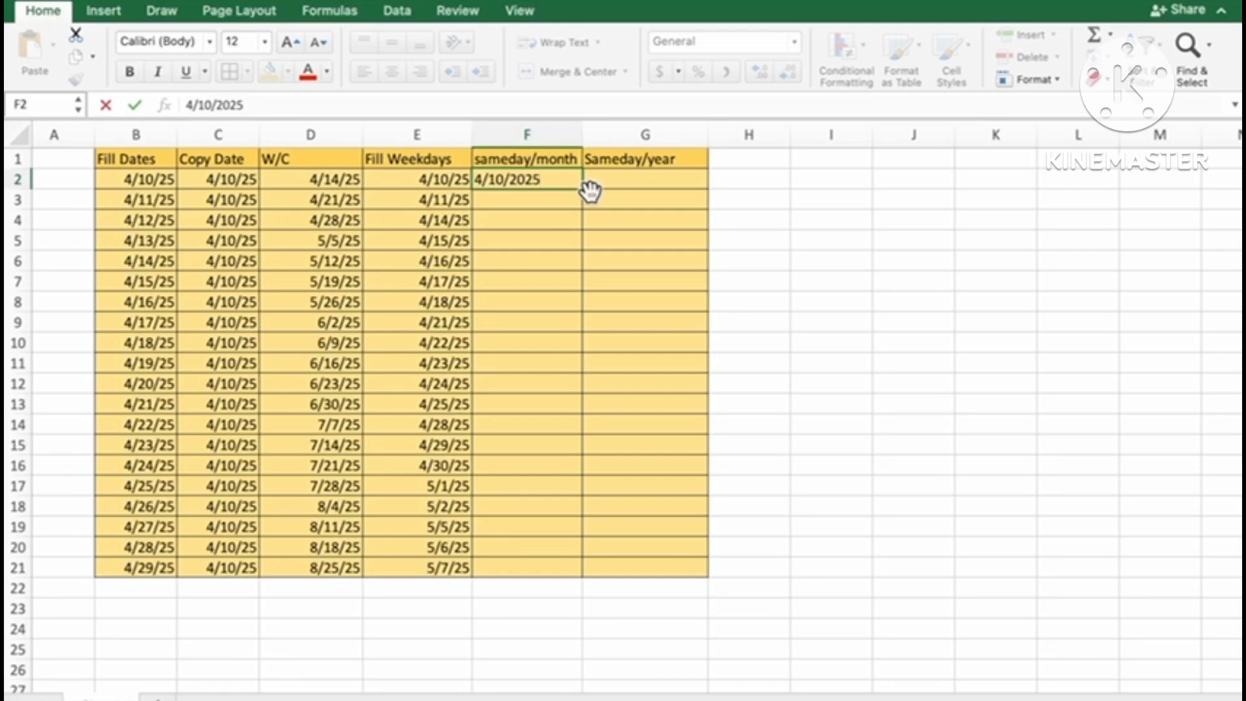
drag(584, 190, 558, 578)
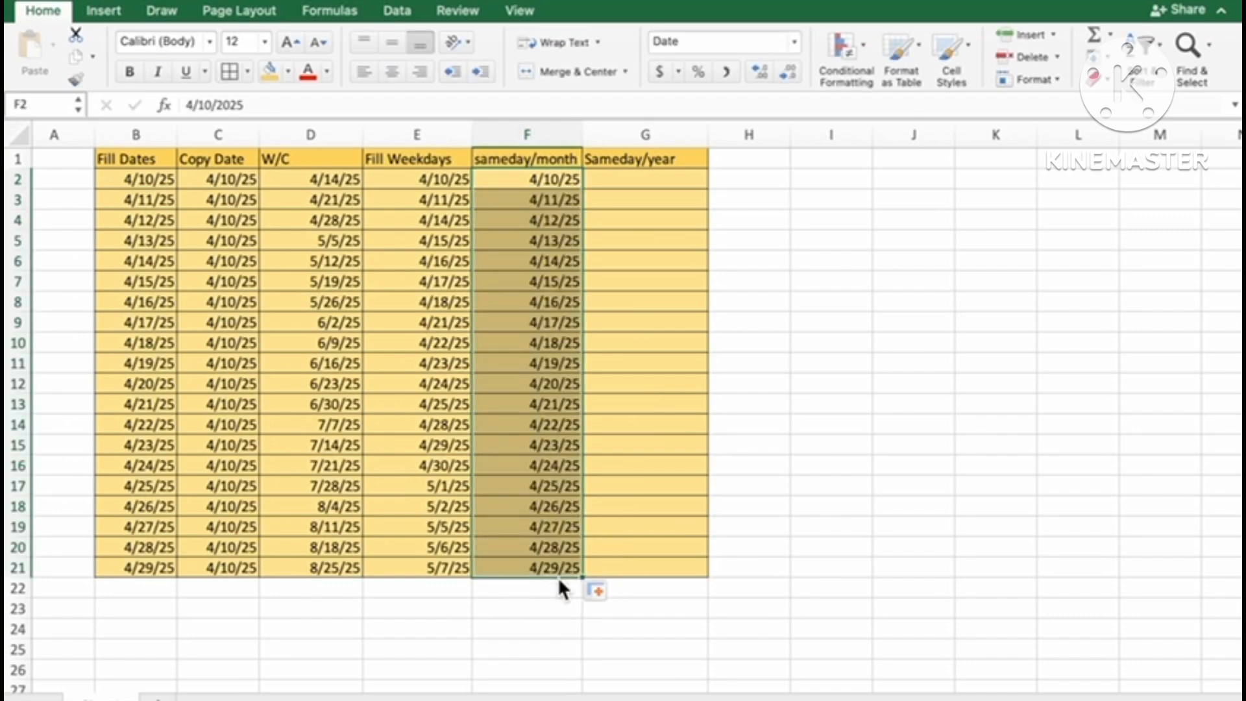
click(613, 593)
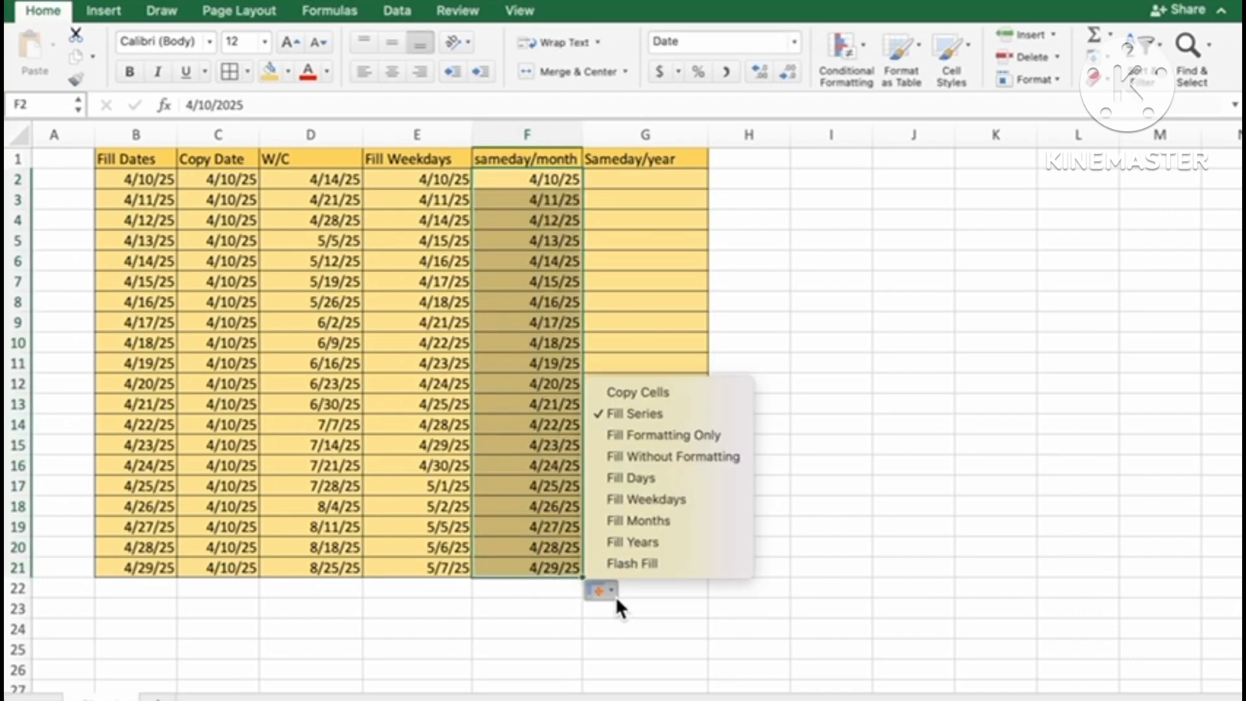
click(610, 520)
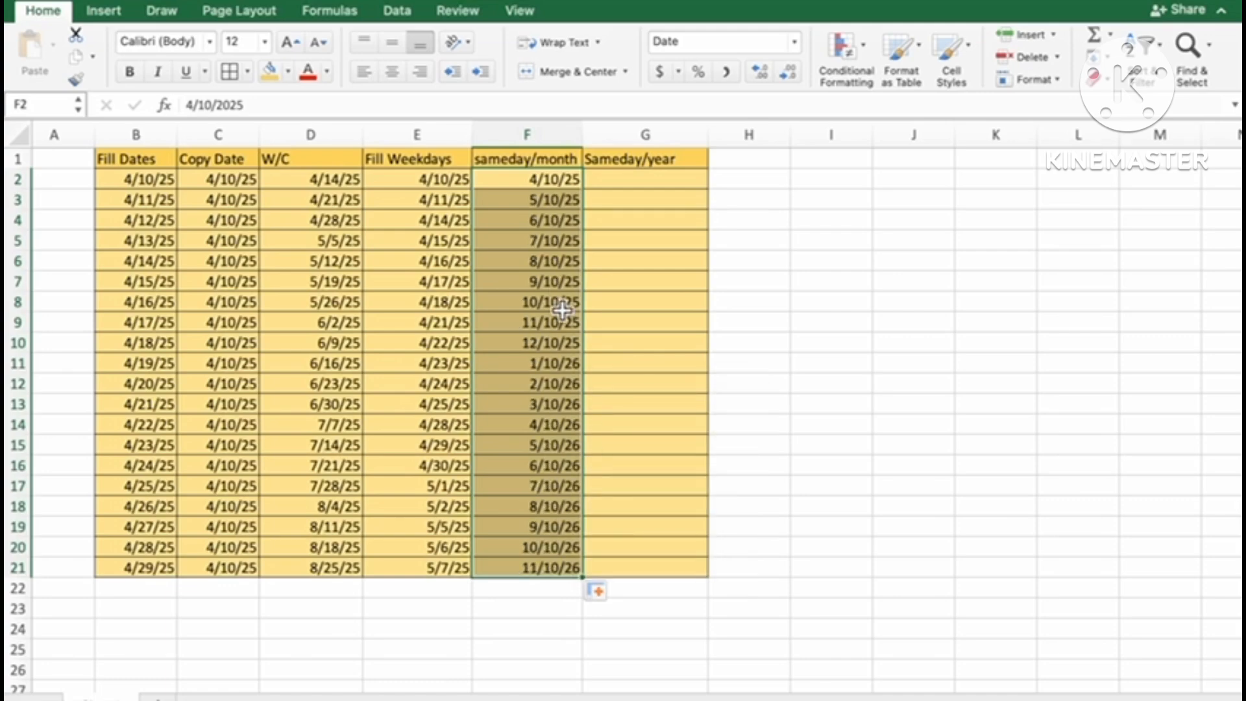
scroll(561, 496, down, 1)
scroll(560, 496, up, 1)
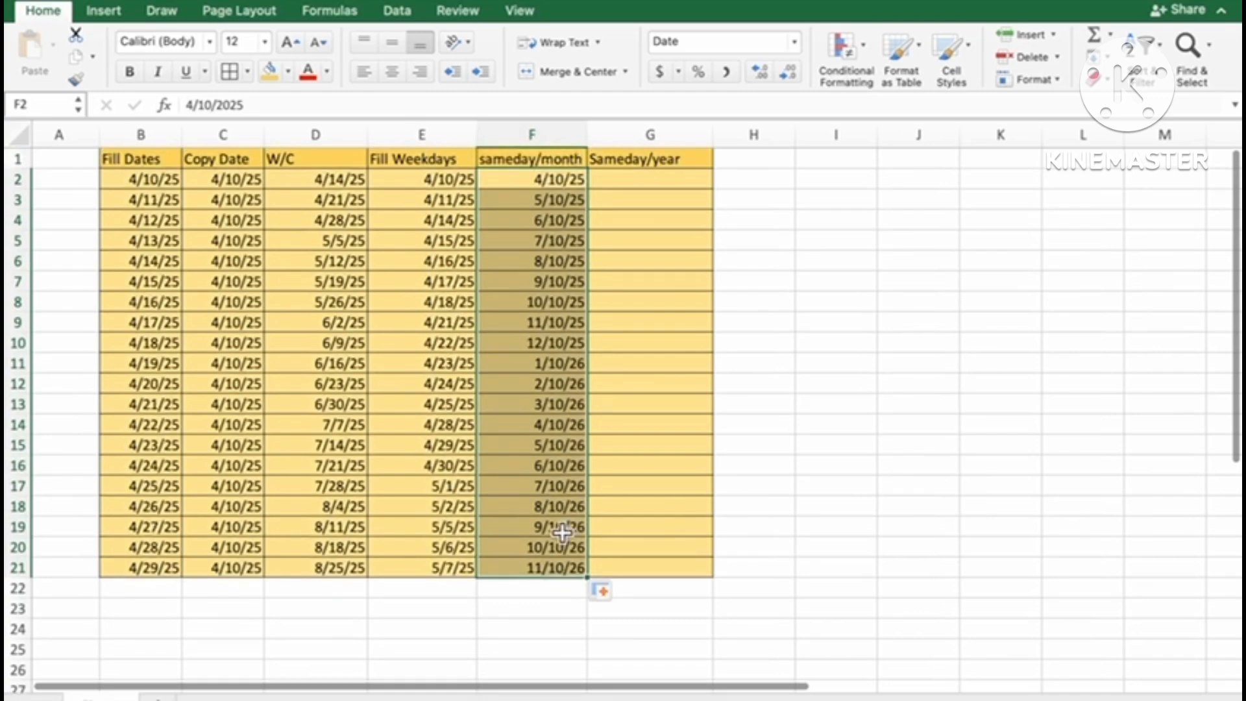
Enter 4/10/2025 in the first Sameday/year cell (G2) and fill down to G21 with the Fill Years option.
click(675, 187)
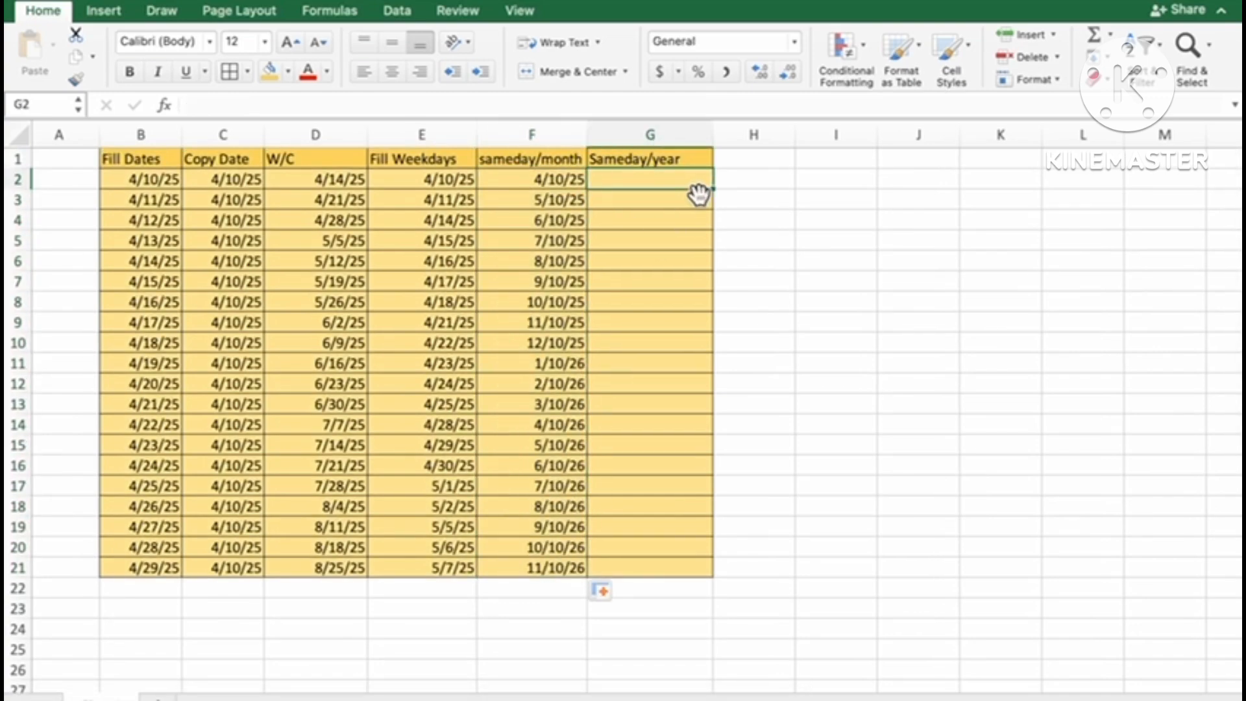
text(4/10/2025)
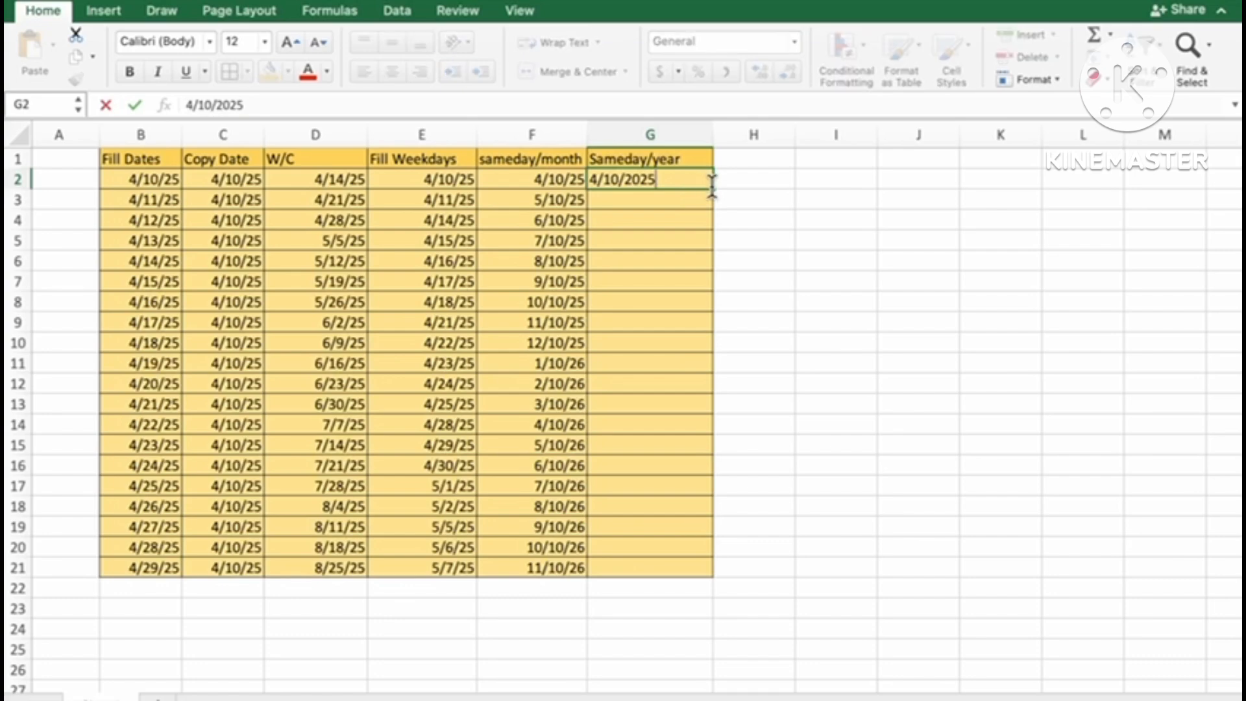
drag(714, 190, 698, 572)
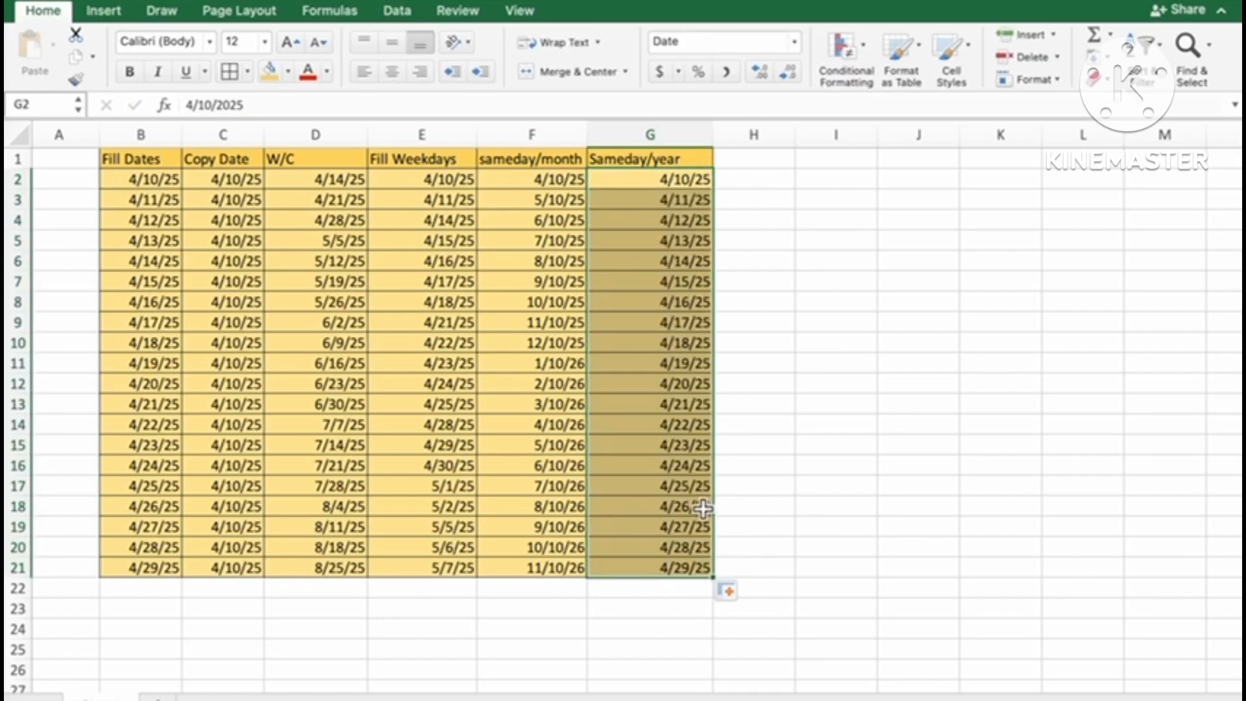
click(741, 592)
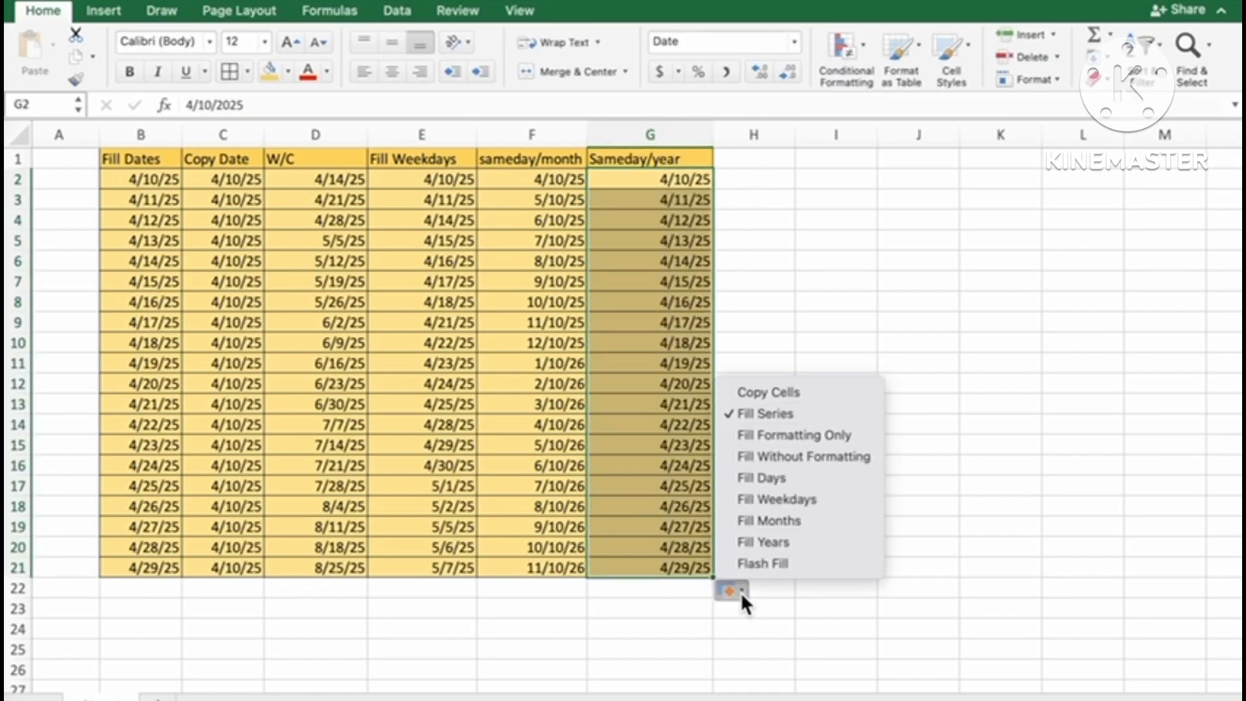
click(736, 540)
click(657, 473)
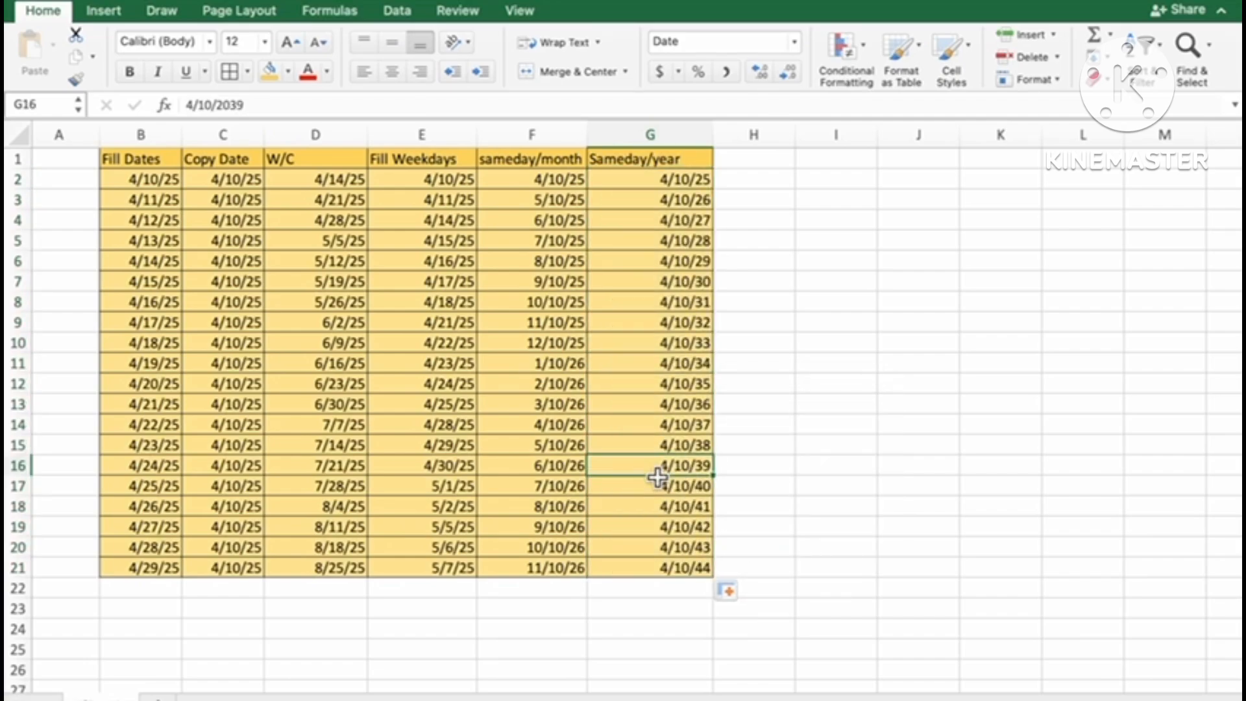
scroll(657, 479, down, 5)
scroll(657, 478, up, 5)
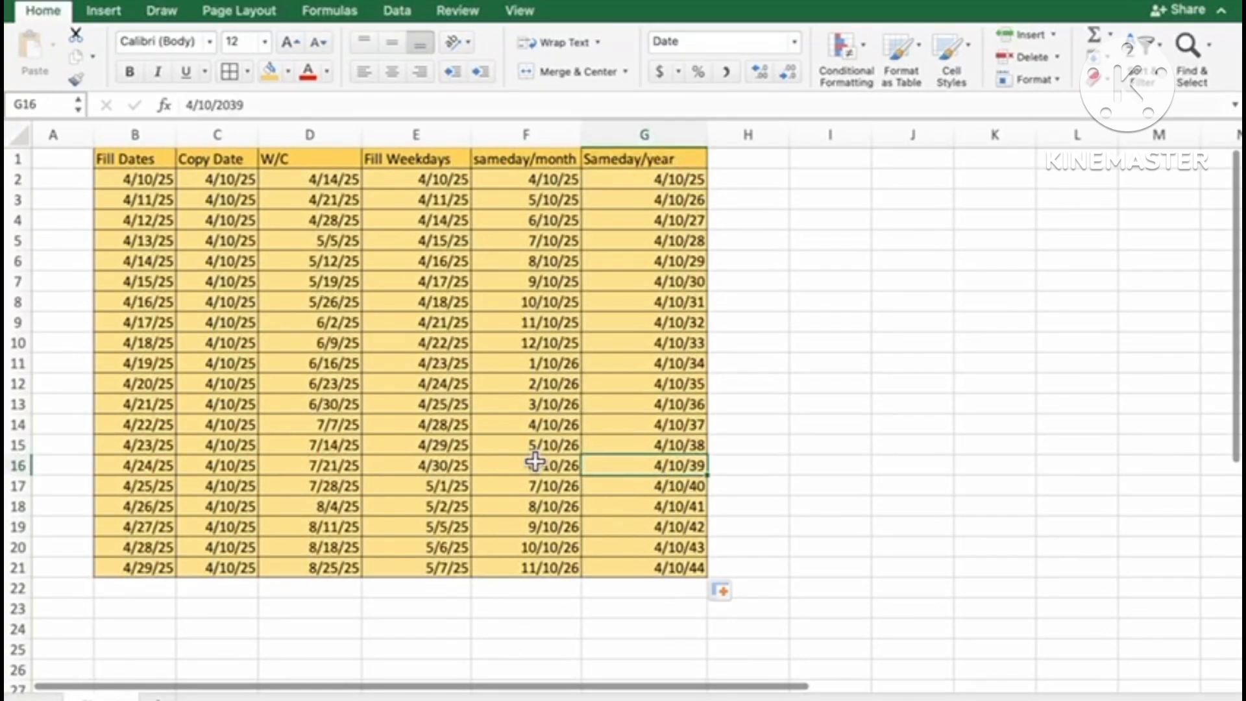